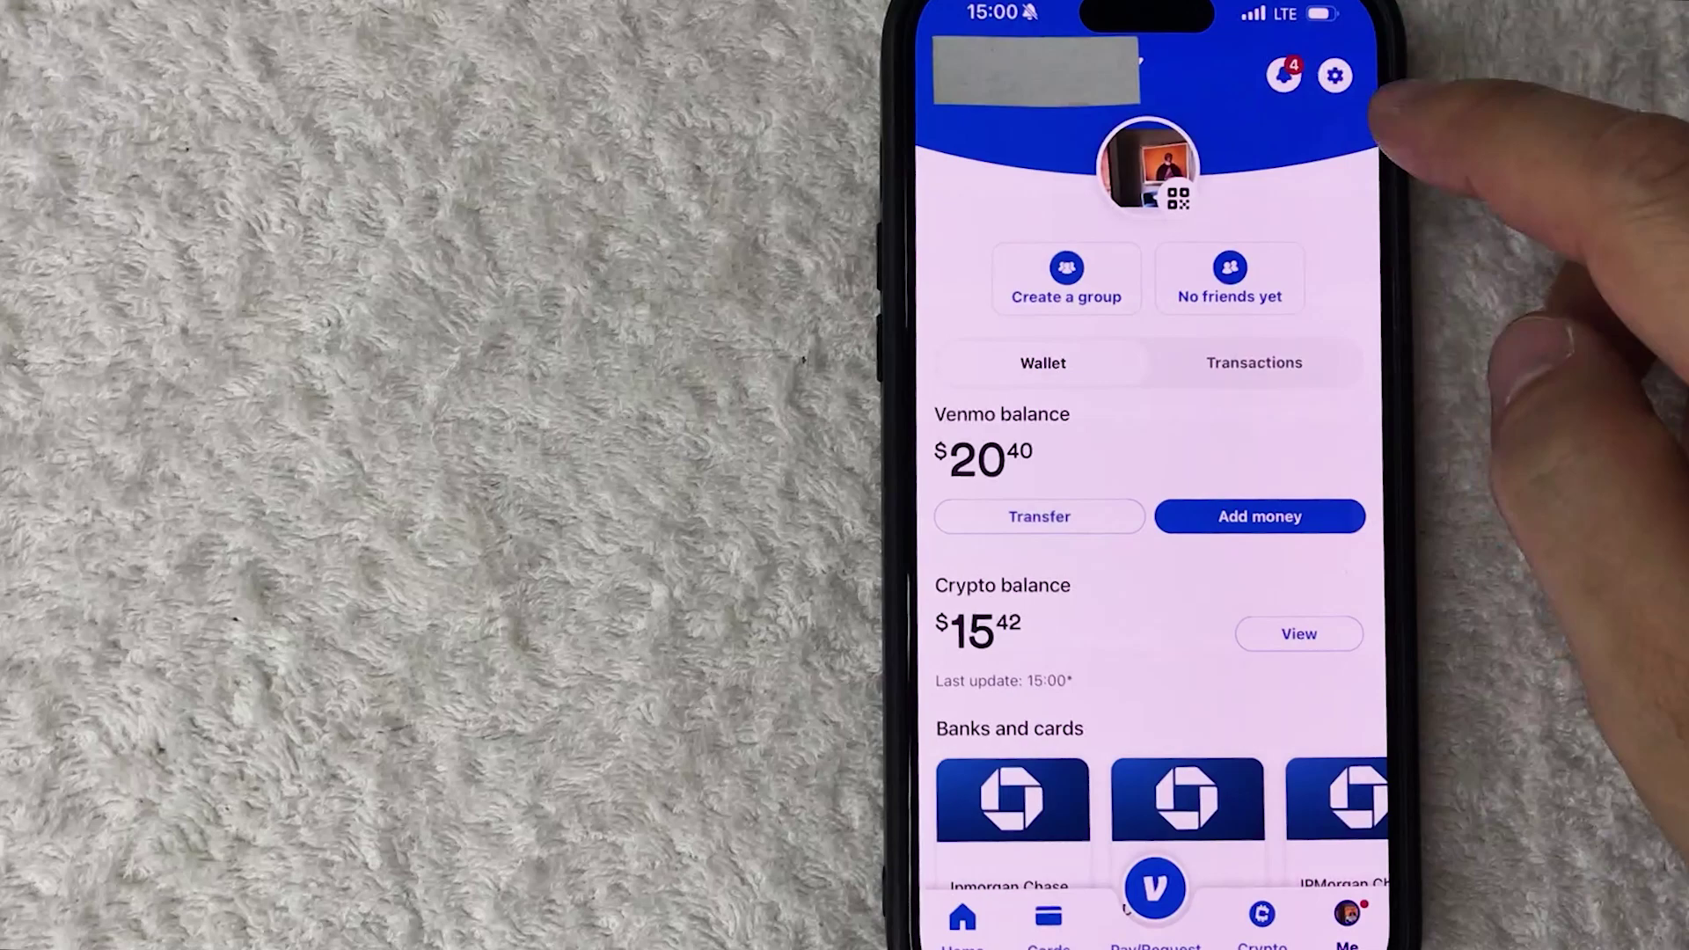
- Go from Venmo Settings to the Face ID & PIN page
left_click(1334, 75)
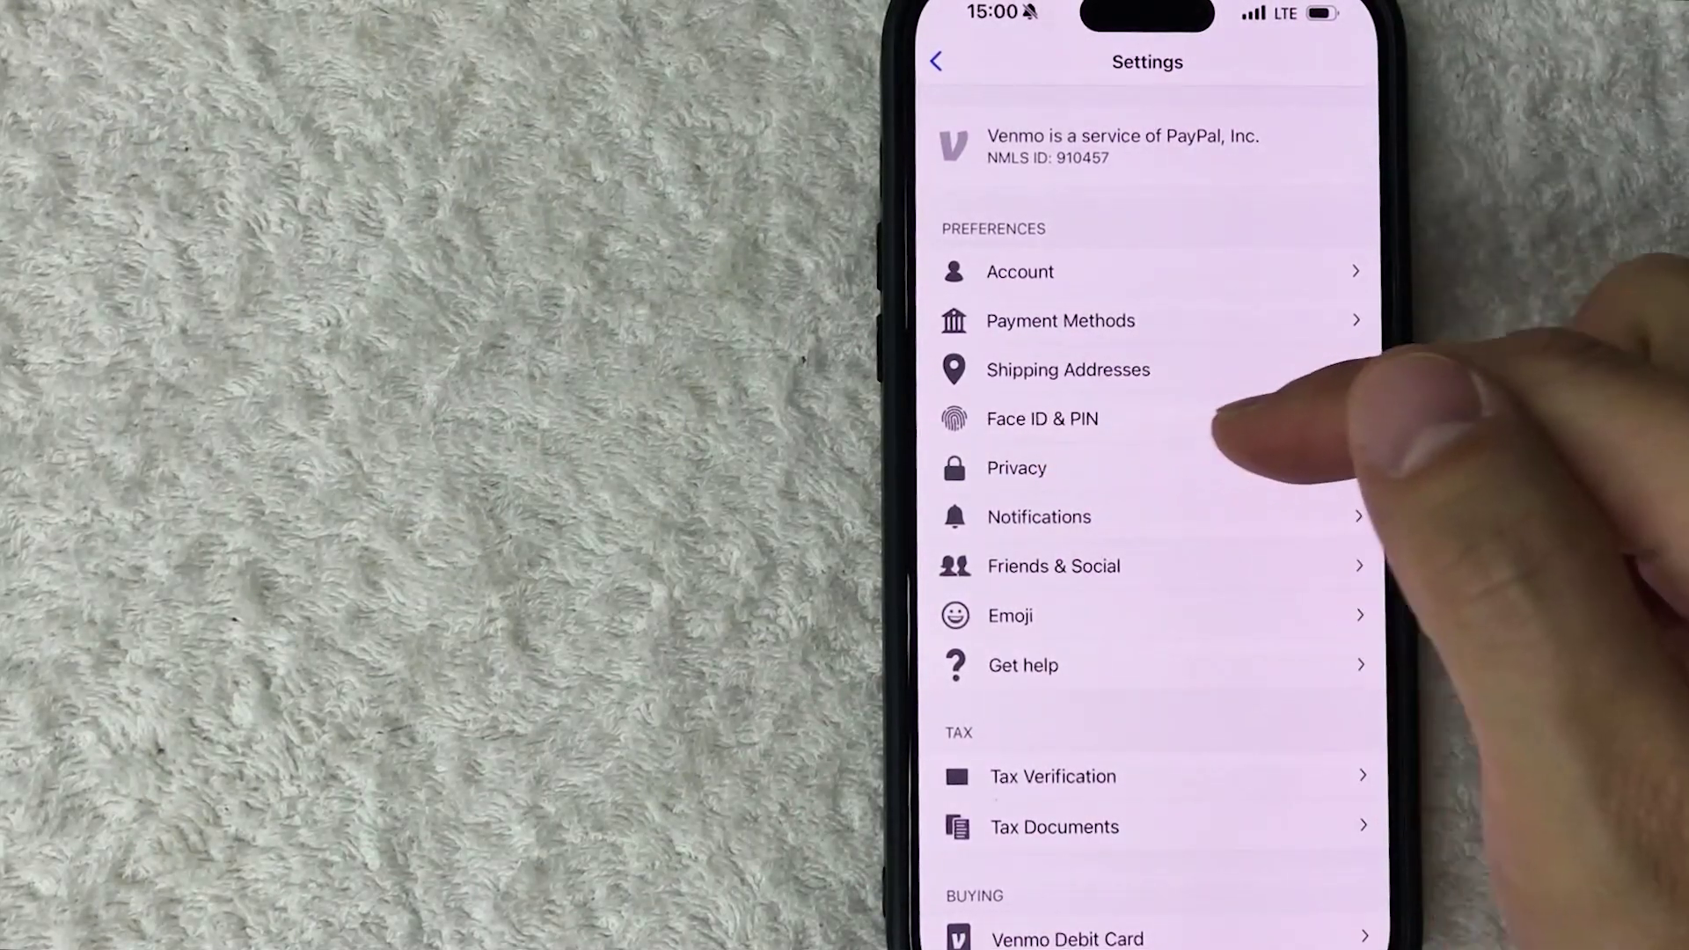
left_click(1227, 420)
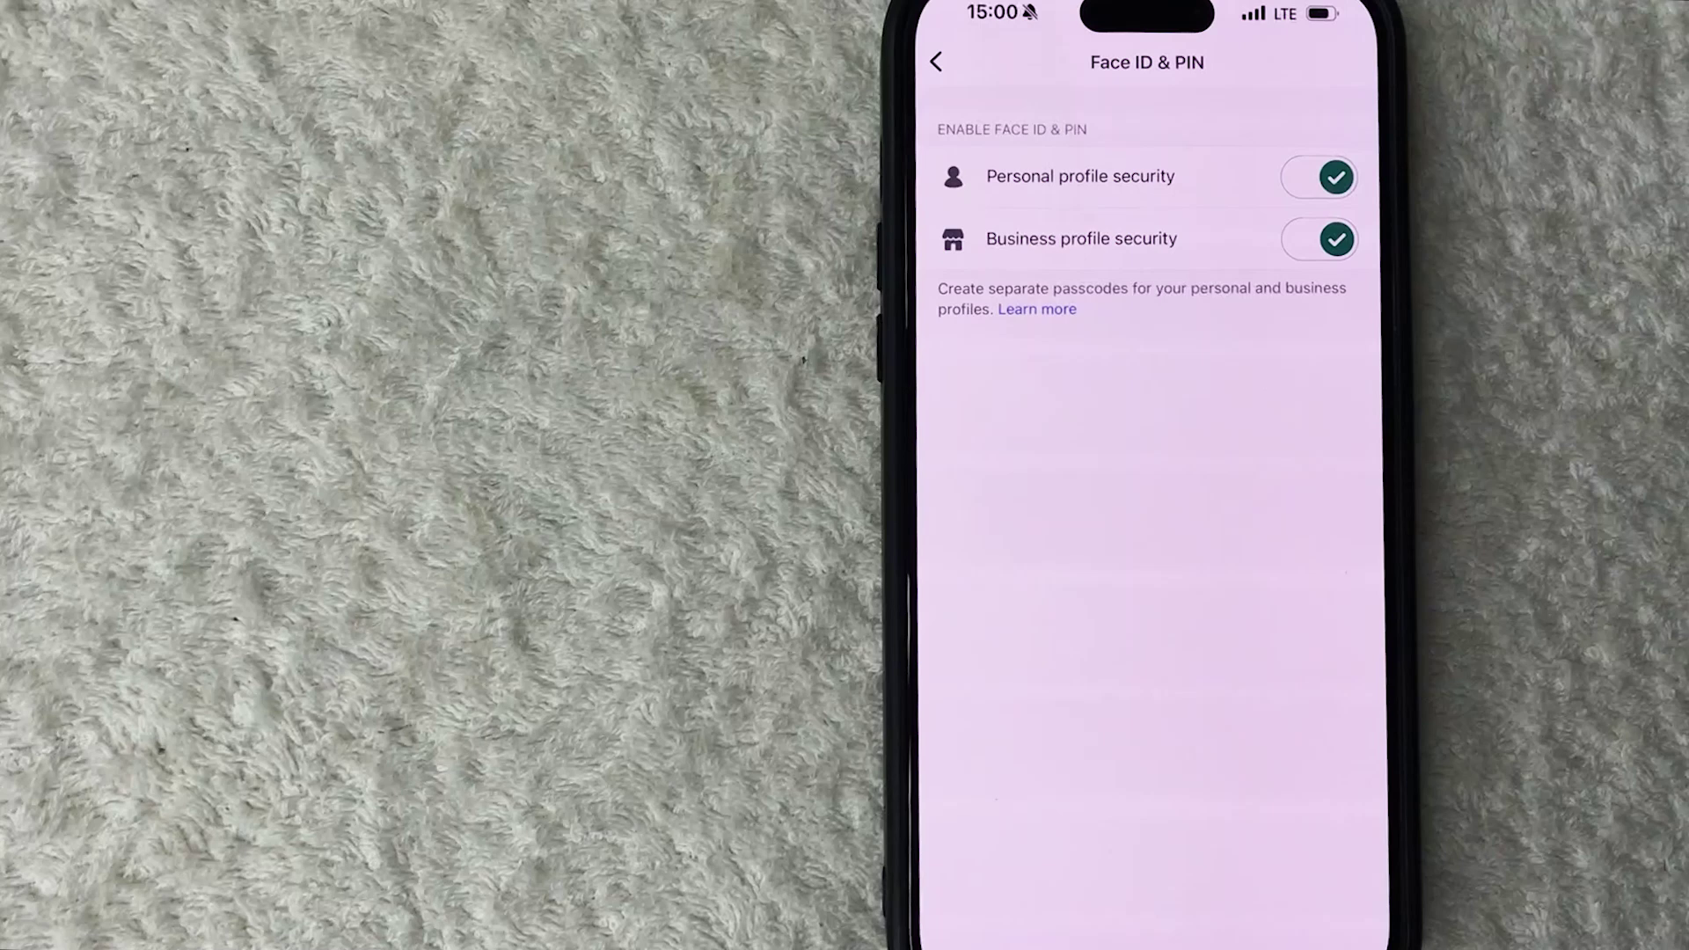